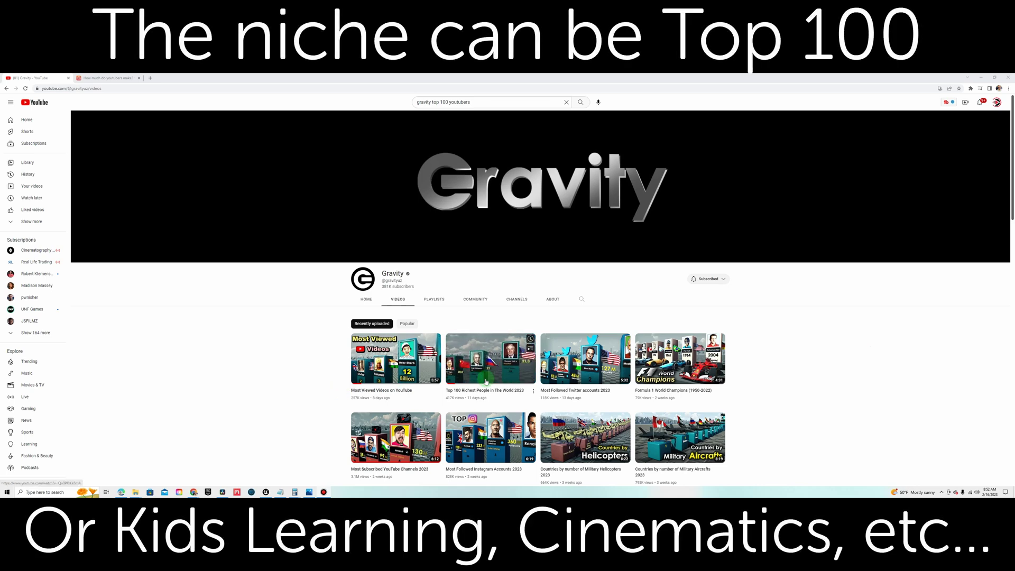
scroll(486, 373, "down", 5)
scroll(492, 381, "down", 5)
scroll(499, 388, "down", 3)
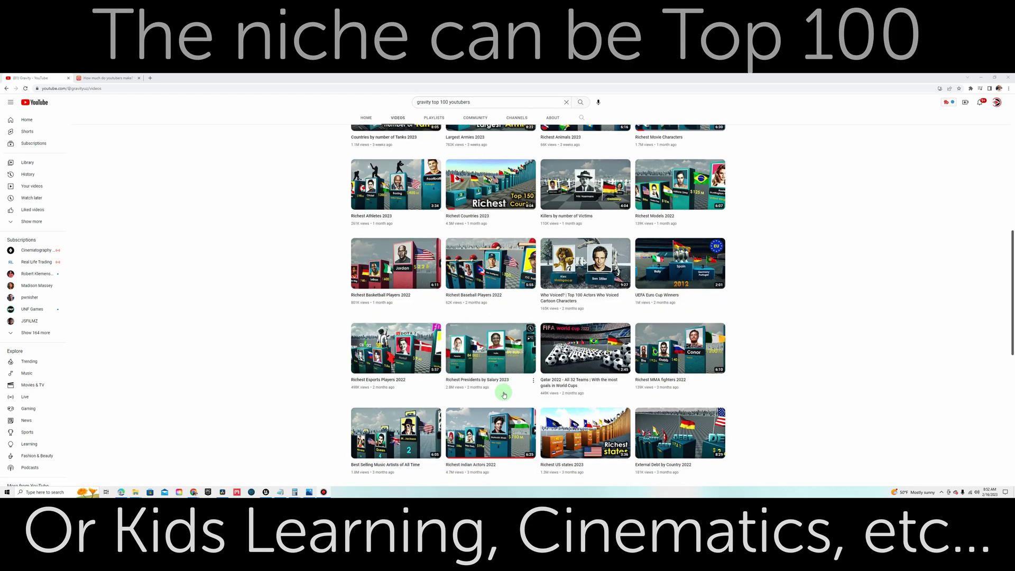
scroll(505, 394, "down", 3)
scroll(499, 373, "down", 3)
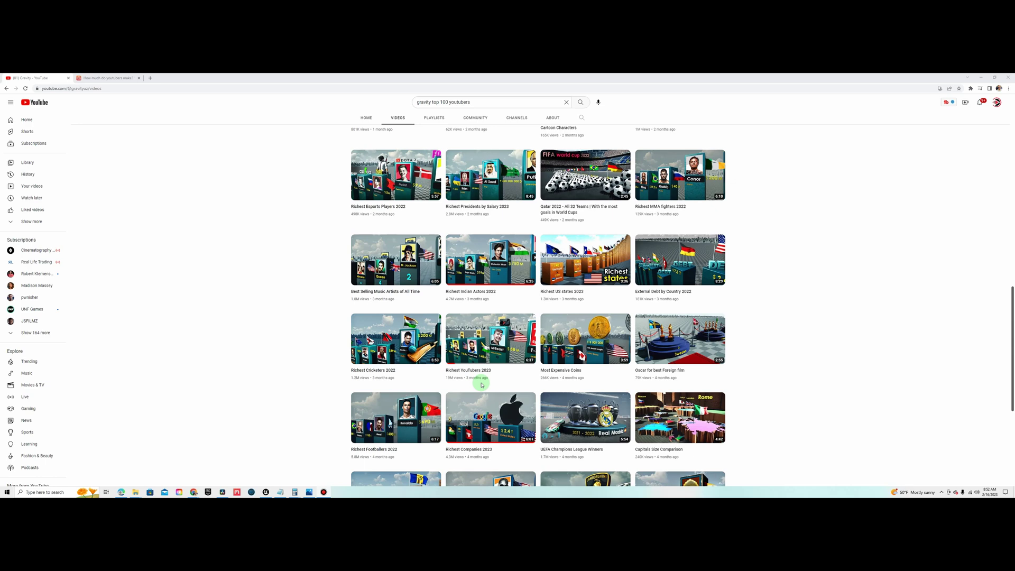
Start Gravity's Richest YouTubers 2023 video and pause it partway through
left_click(482, 349)
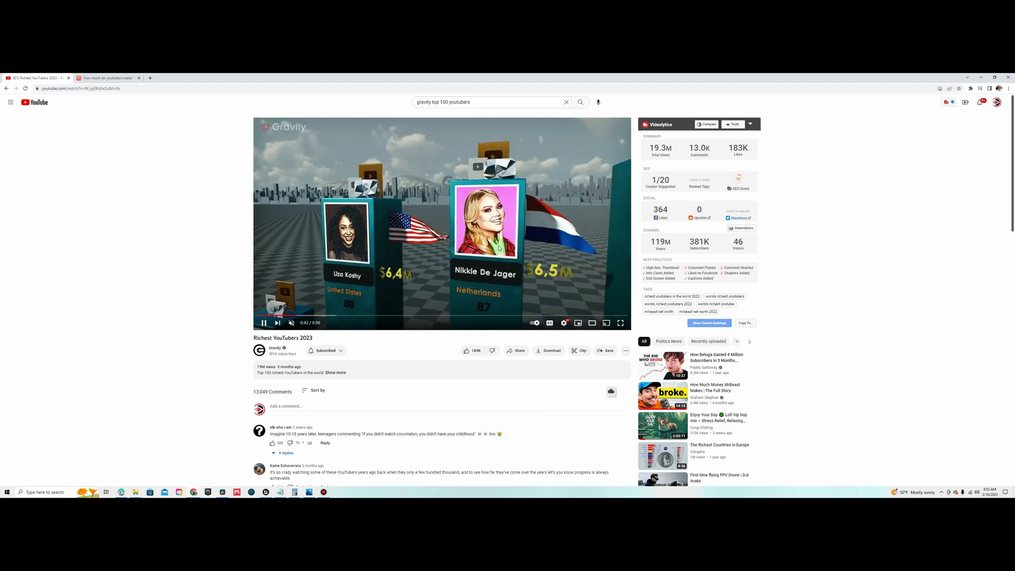
left_click(500, 247)
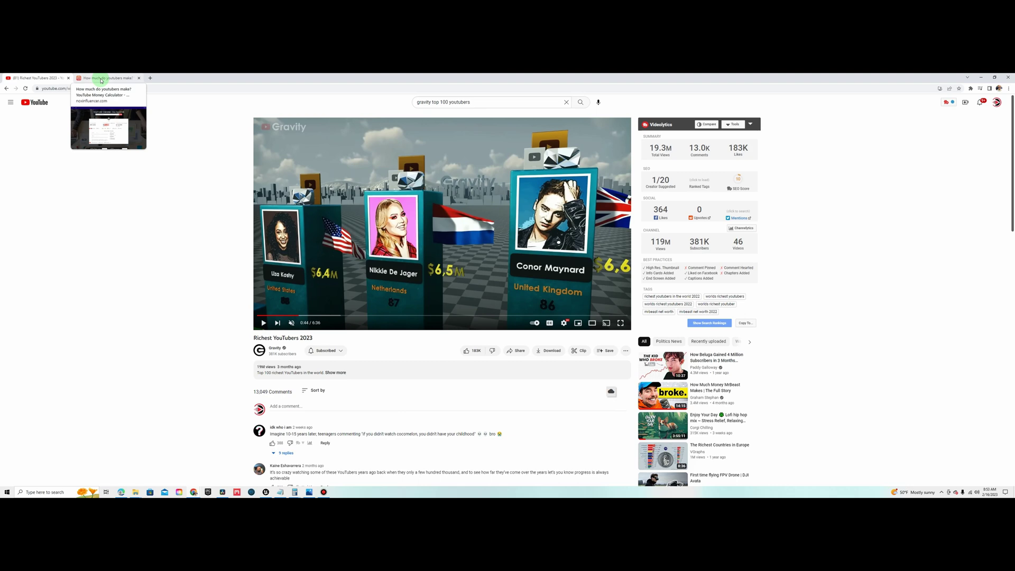
Highlight Gravity's $71,240 monthly earnings and sponsorship price per video in the calculator
left_click(101, 79)
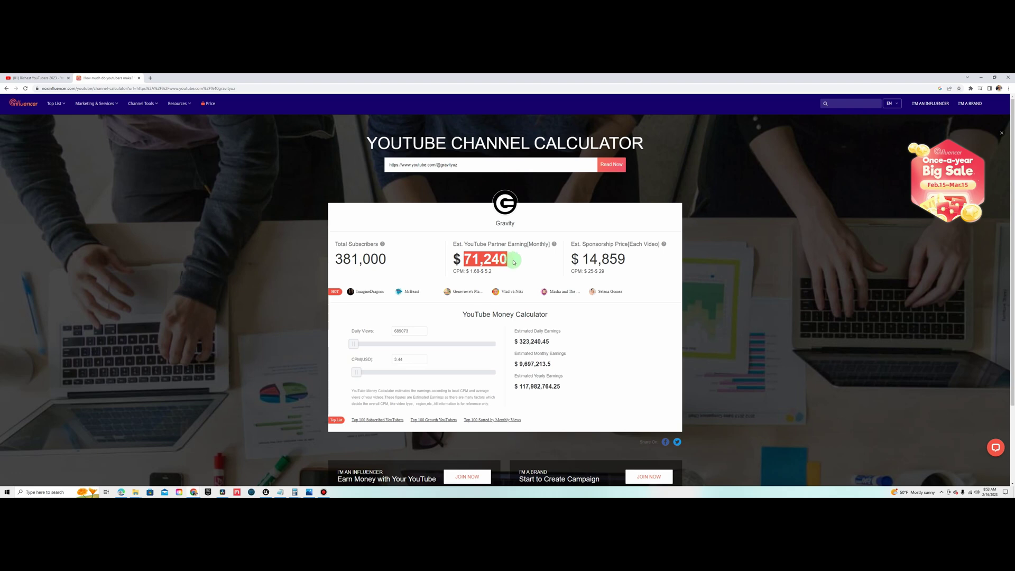
double_click(539, 244)
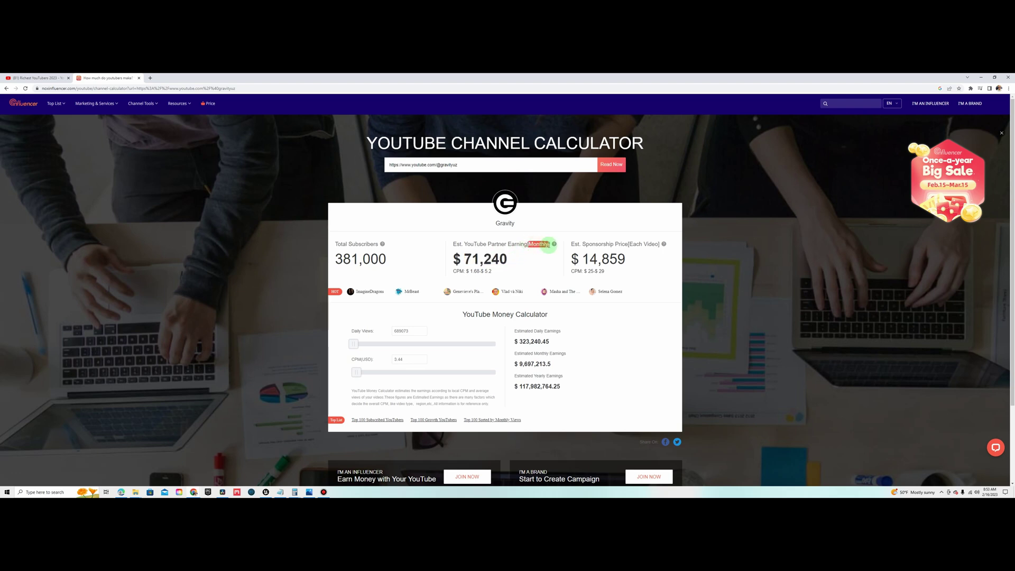
double_click(466, 258)
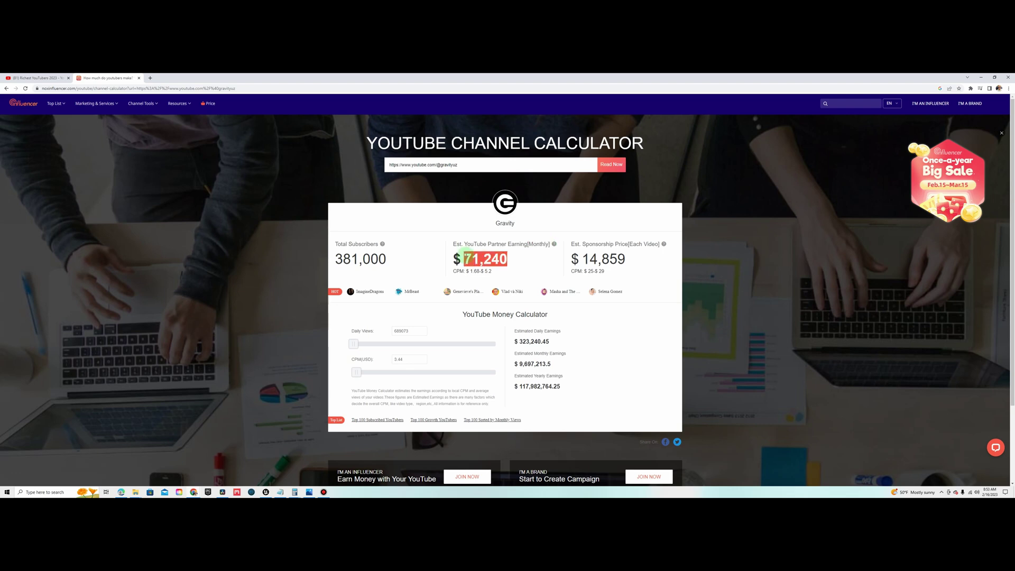
left_click_drag(628, 260, 579, 262)
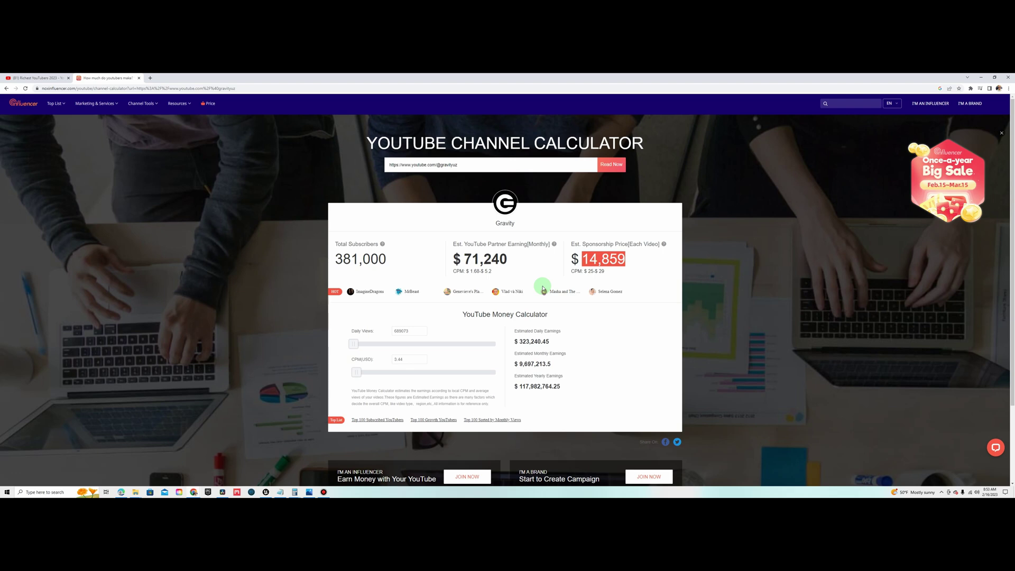
Re-highlight the 71,240 monthly earnings figure, then return to the Richest YouTubers video
left_click(508, 260)
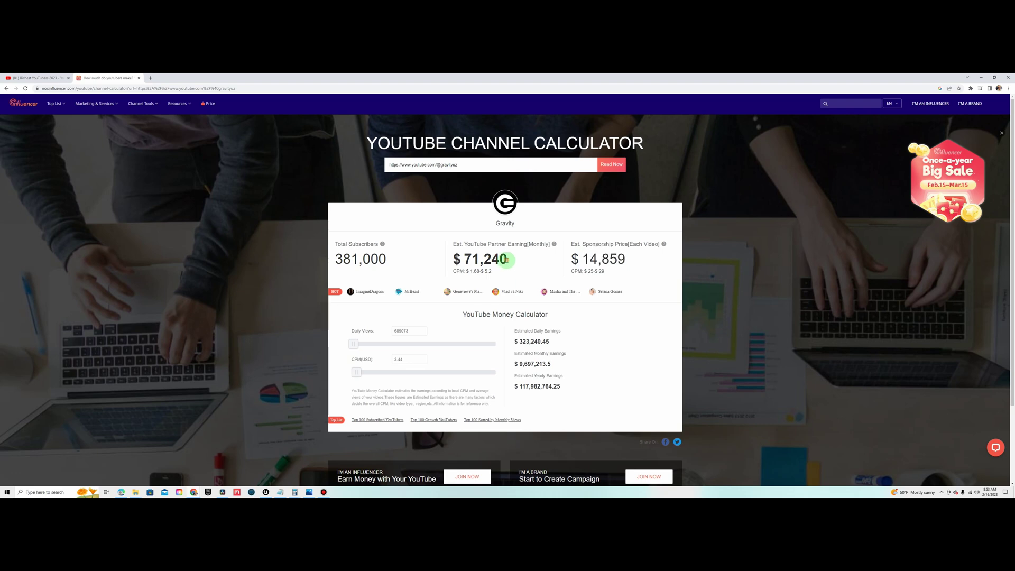
left_click_drag(508, 260, 463, 260)
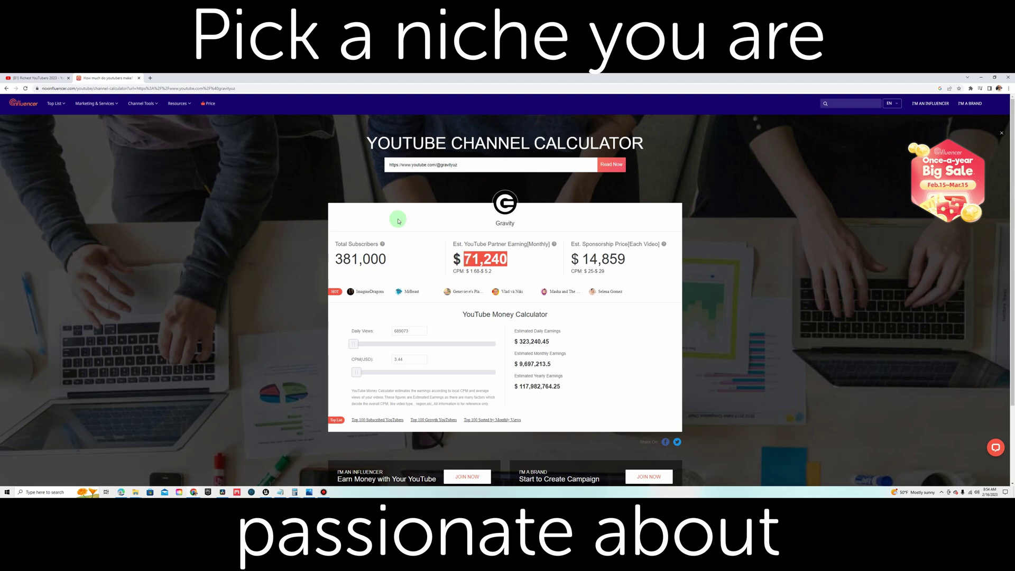
left_click(38, 79)
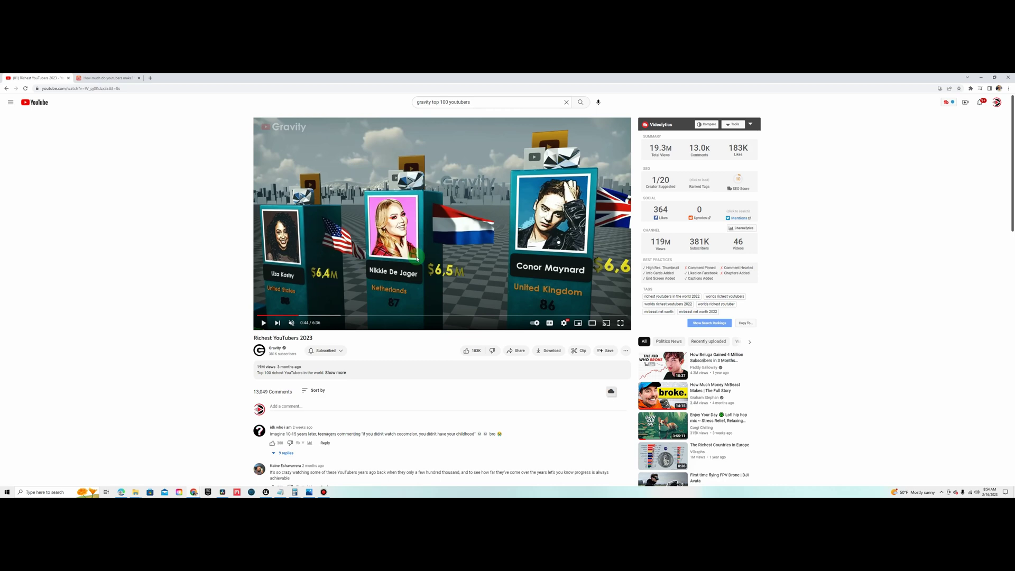
Glance back at the calculator and video, minimize Chrome and bring the Unreal Engine project forward
left_click(110, 78)
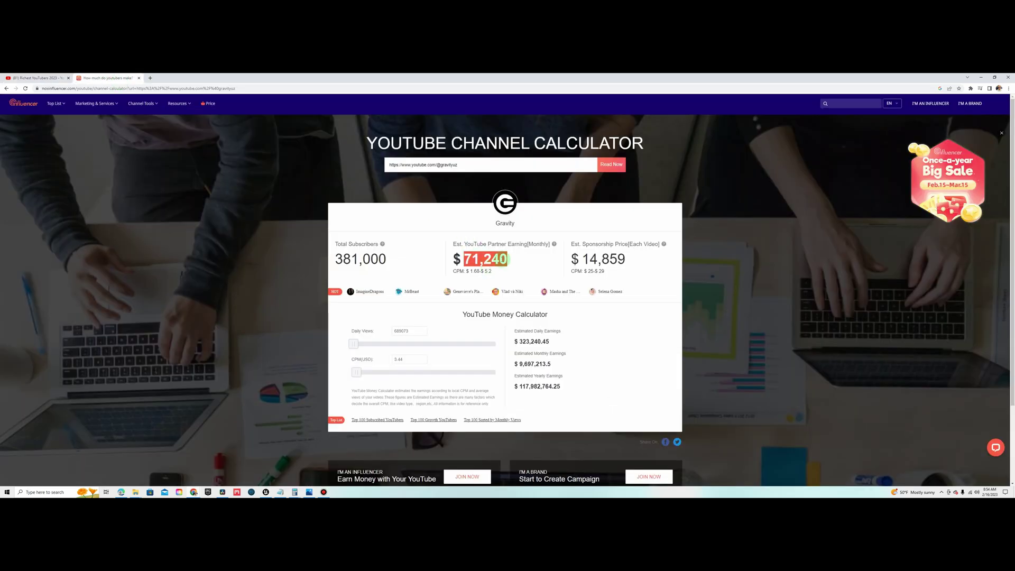
left_click(42, 78)
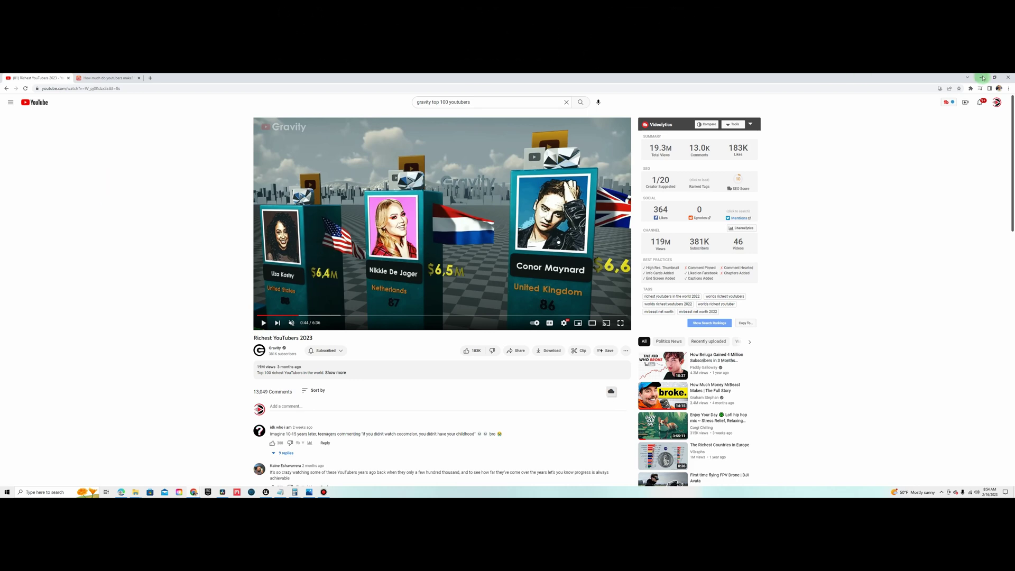
left_click(981, 78)
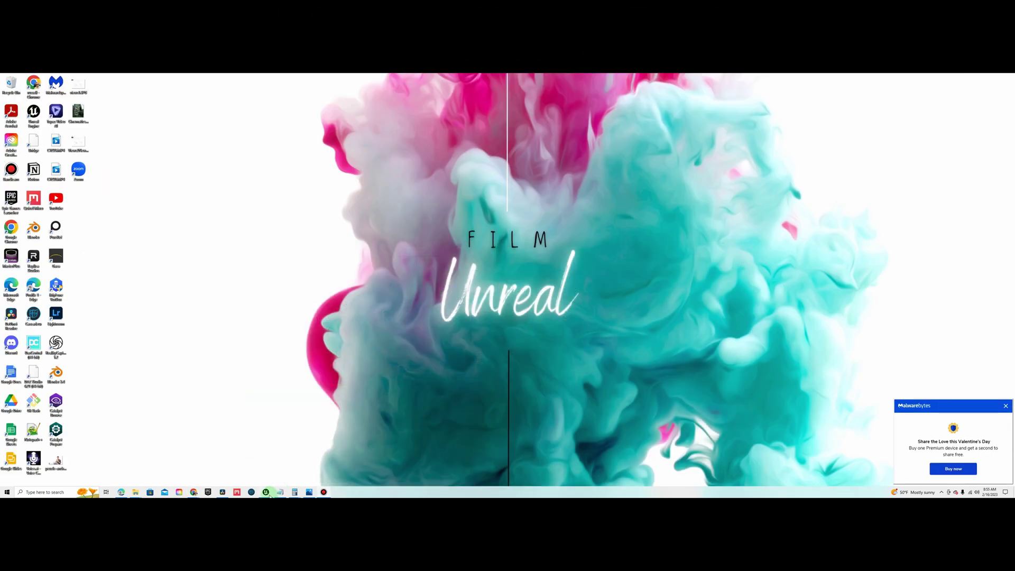
mouse_move(265, 492)
left_click(266, 472)
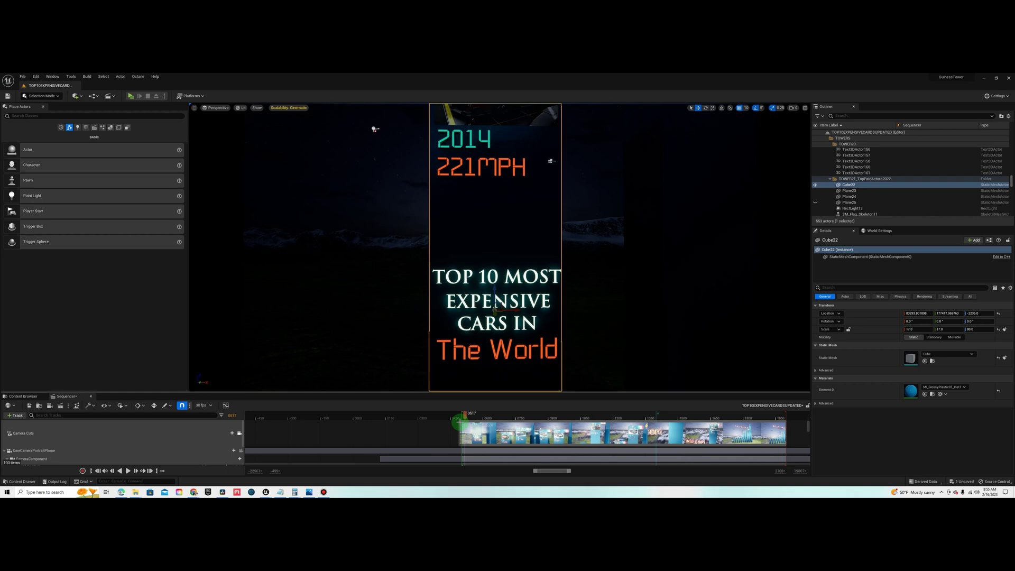
Scrub the Sequencer to the #10 Lamborghini Veneno Roadster card and select its Cube22 card mesh
left_click(349, 308)
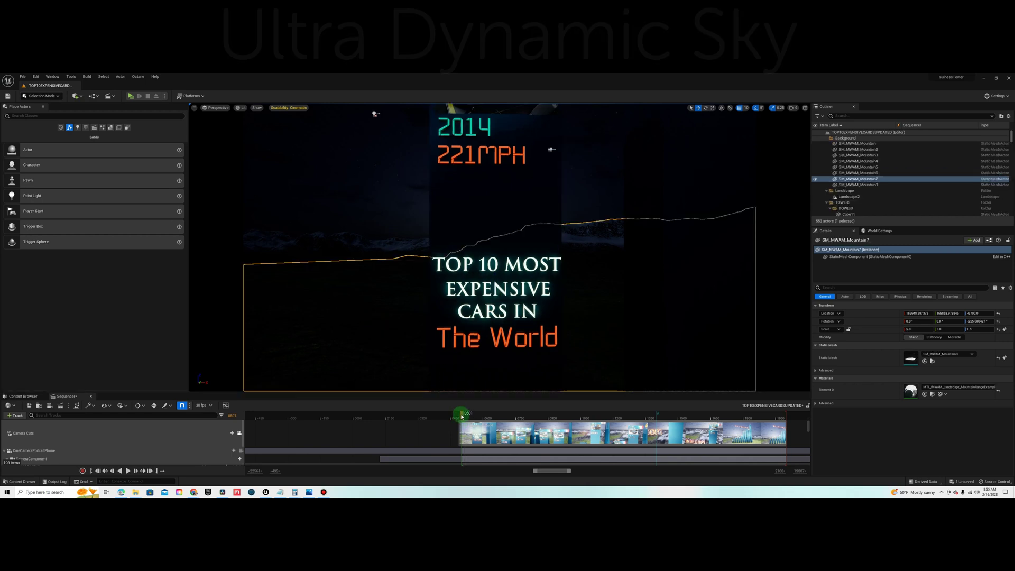
mouse_move(462, 414)
left_mouse_down()
mouse_move(504, 415)
mouse_move(479, 417)
left_mouse_up()
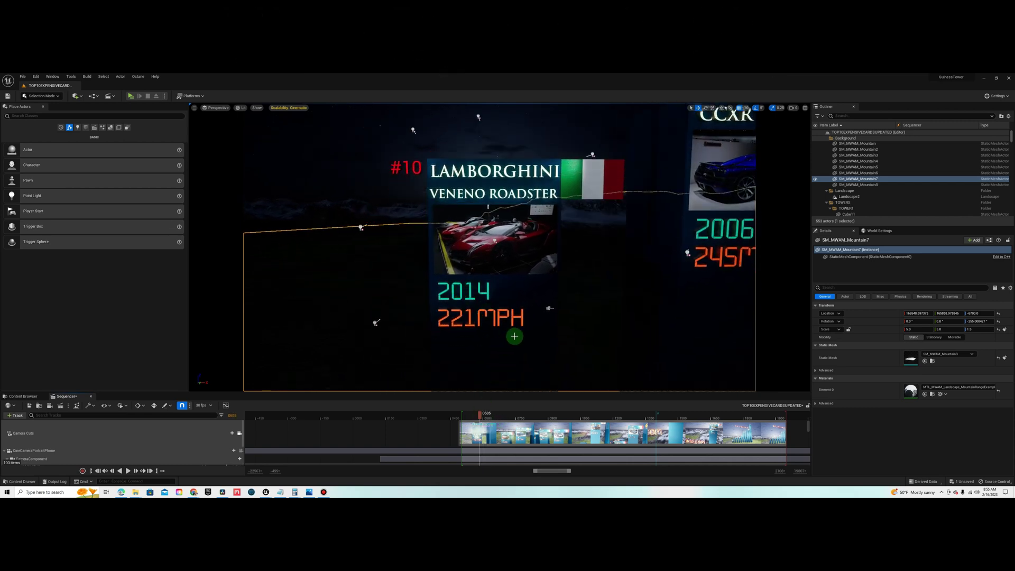
left_click(514, 337)
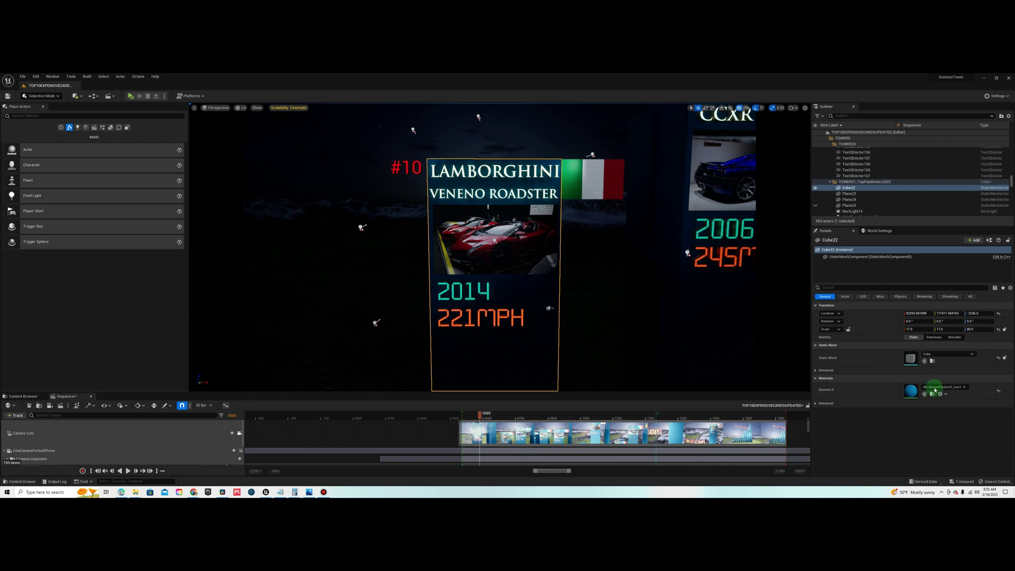
left_click_drag(912, 394, 489, 291)
left_click(489, 292)
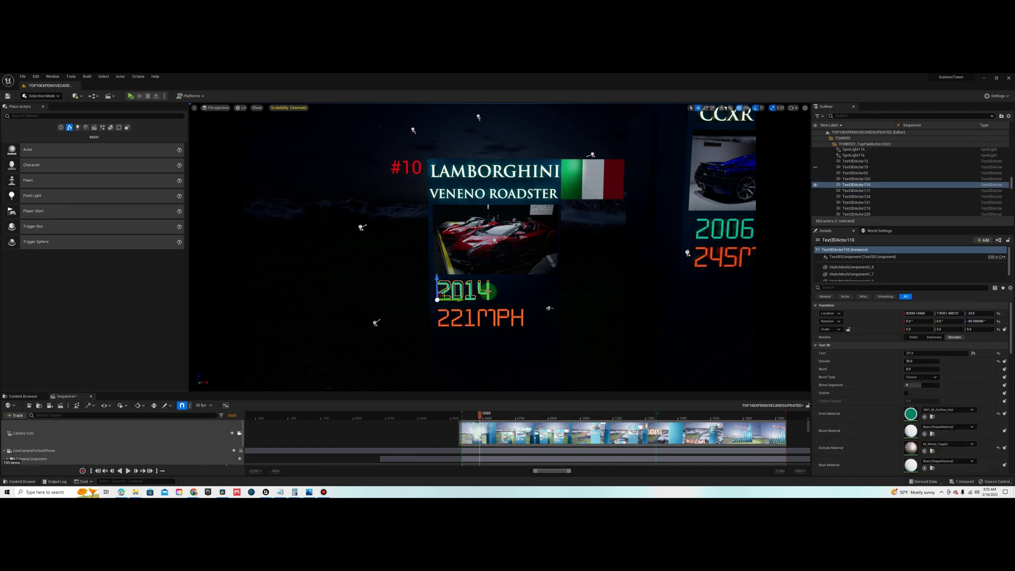
left_click(35, 76)
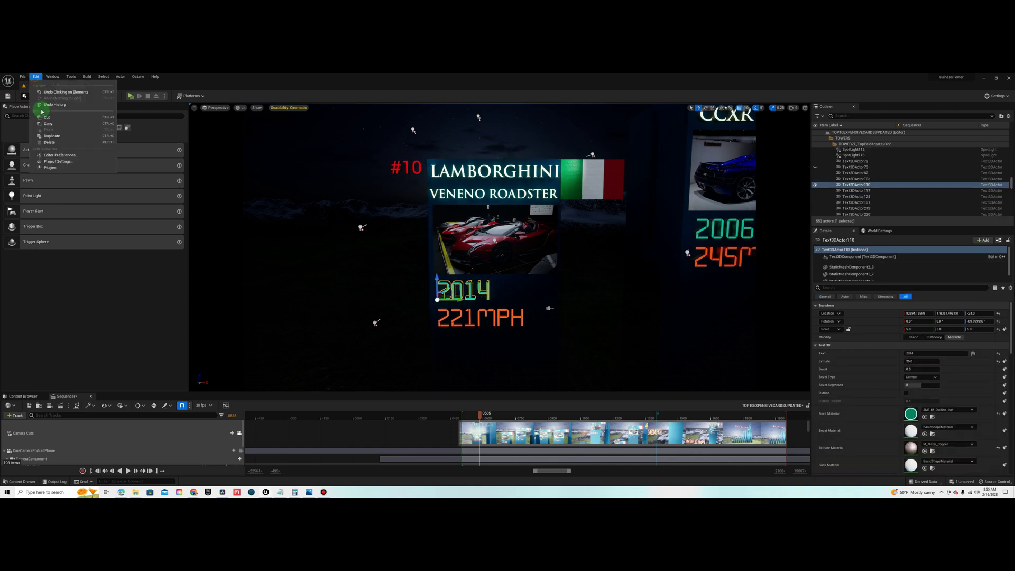
left_click(50, 166)
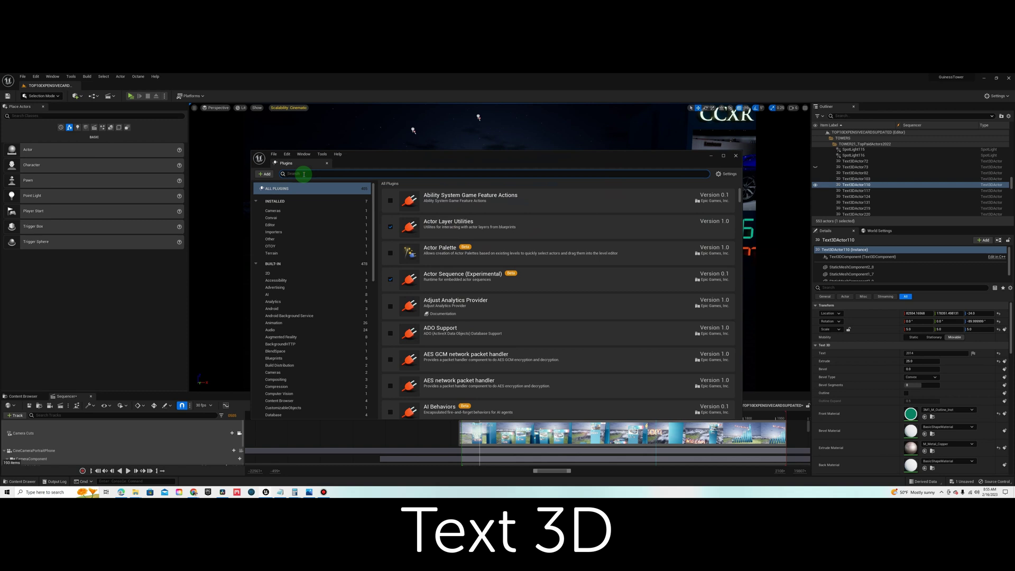
type("3d")
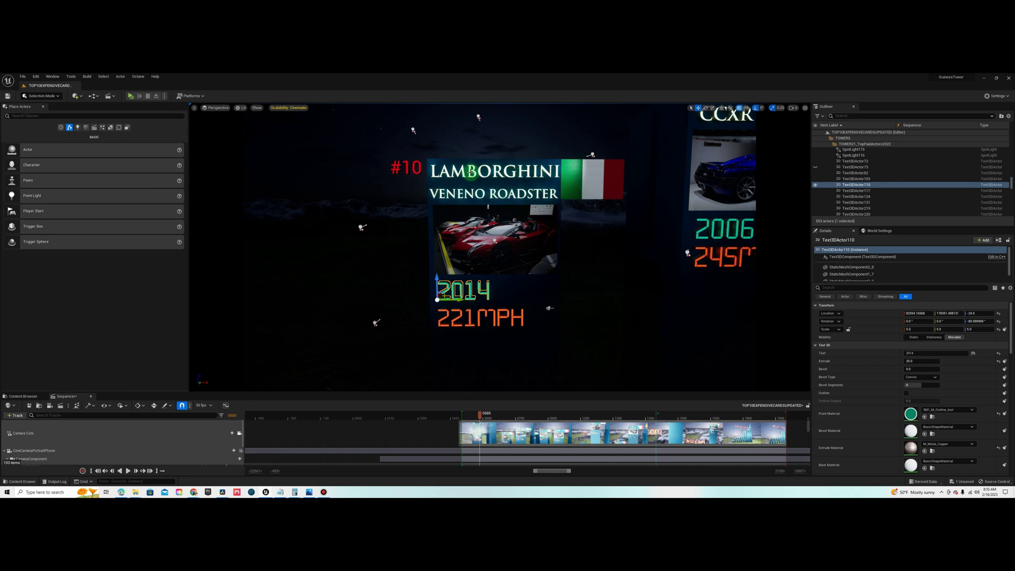
left_click(470, 170)
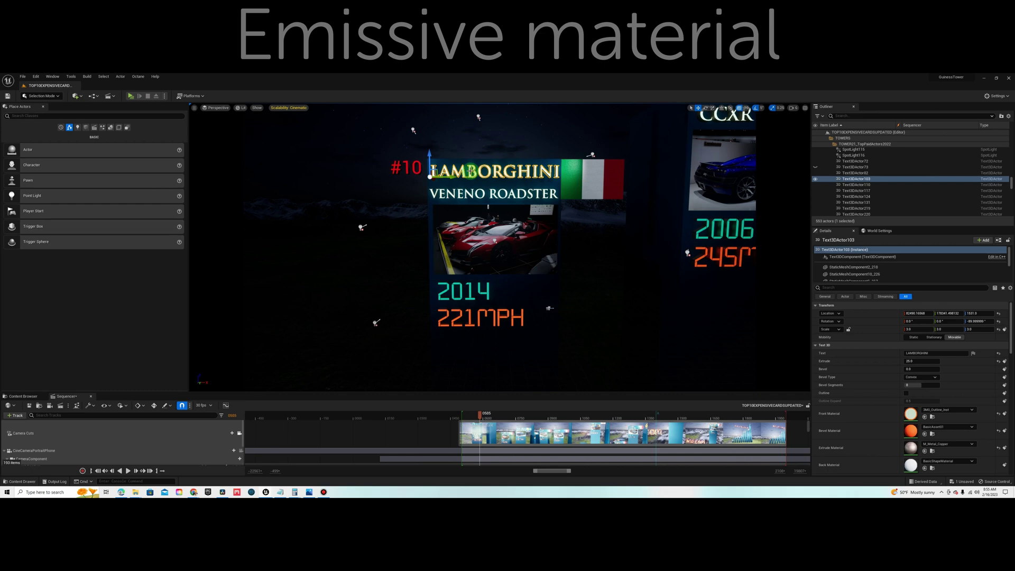
left_click(587, 178)
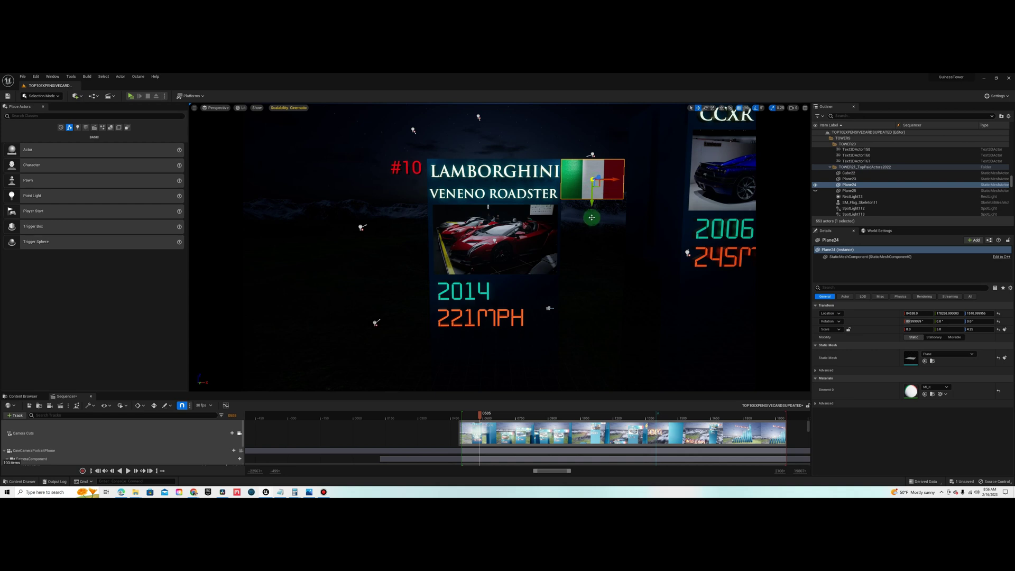
Play the countdown camera sequence, pausing at the Maybach card, through to the #1 Rolls Royce Boat Tail
left_click_drag(487, 416, 479, 416)
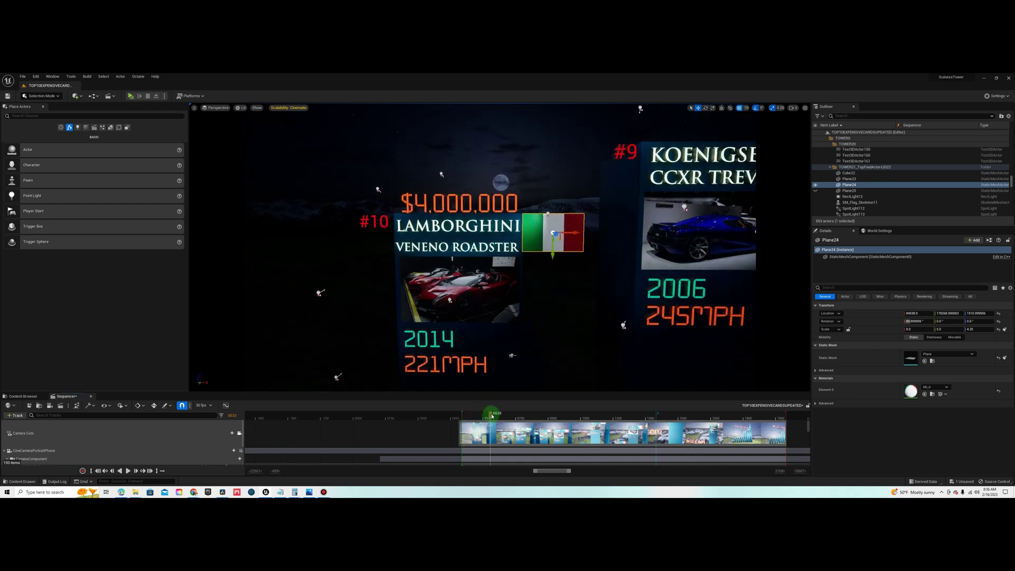
key("space")
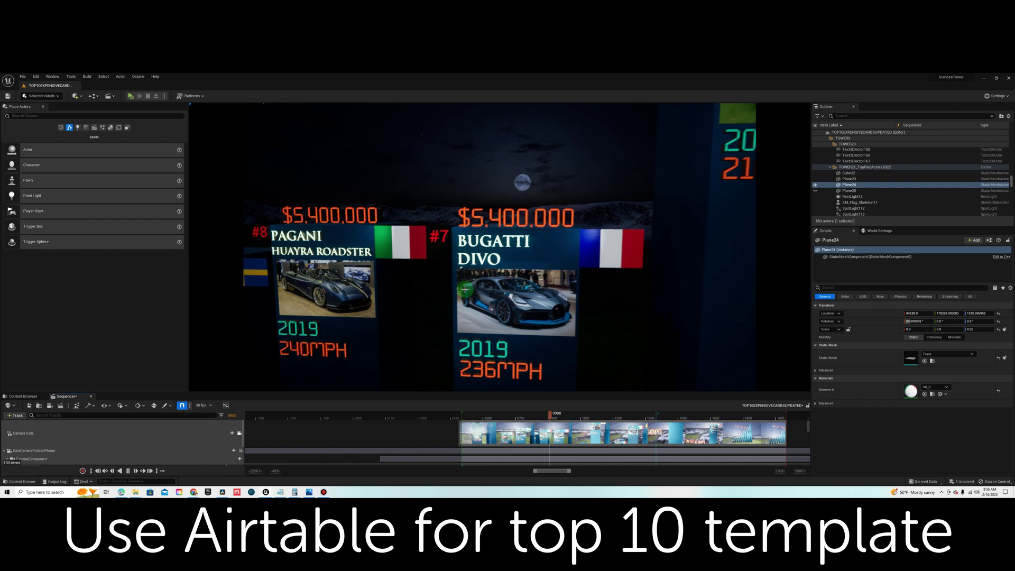
key("space")
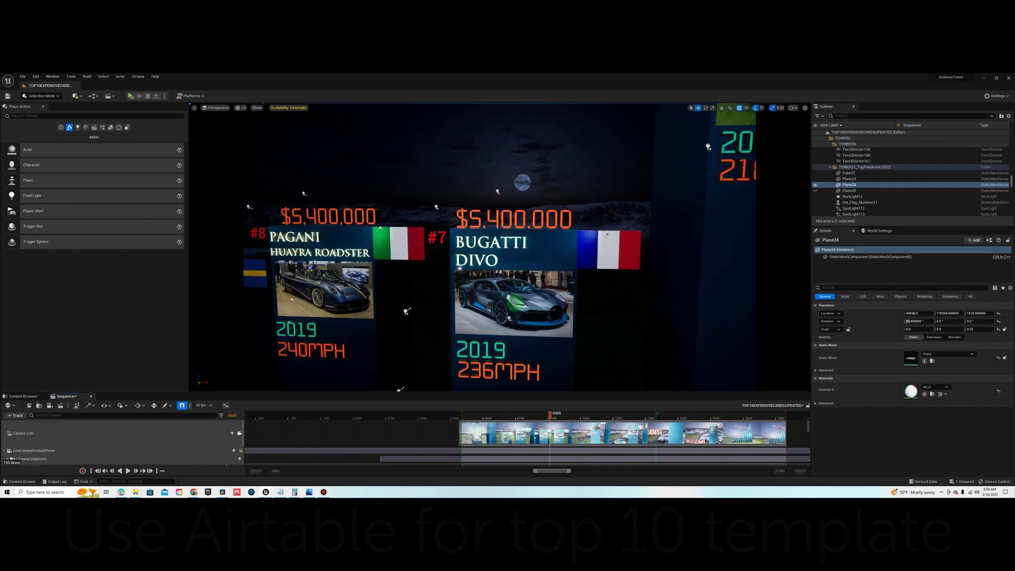
key("space")
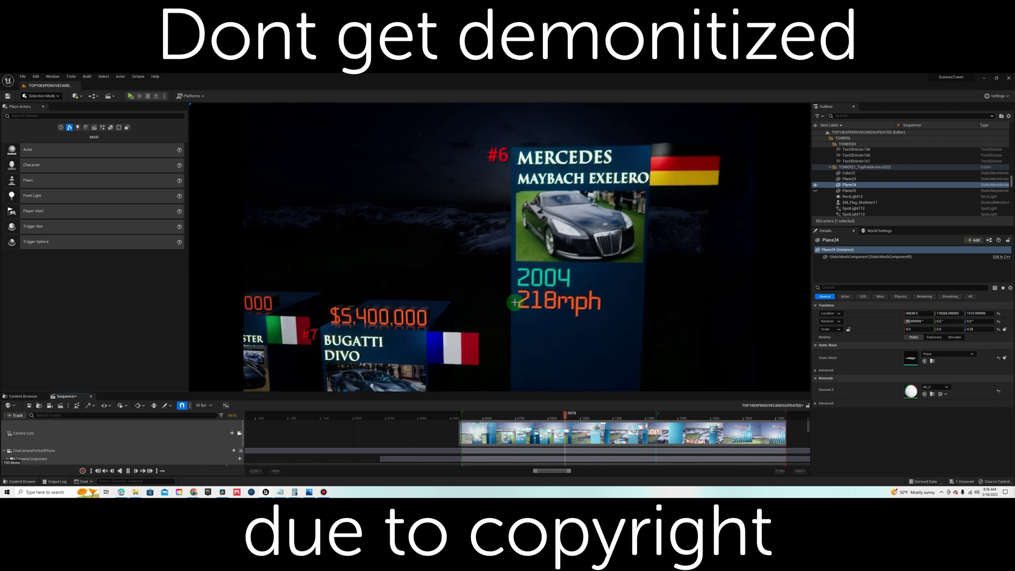
key("space")
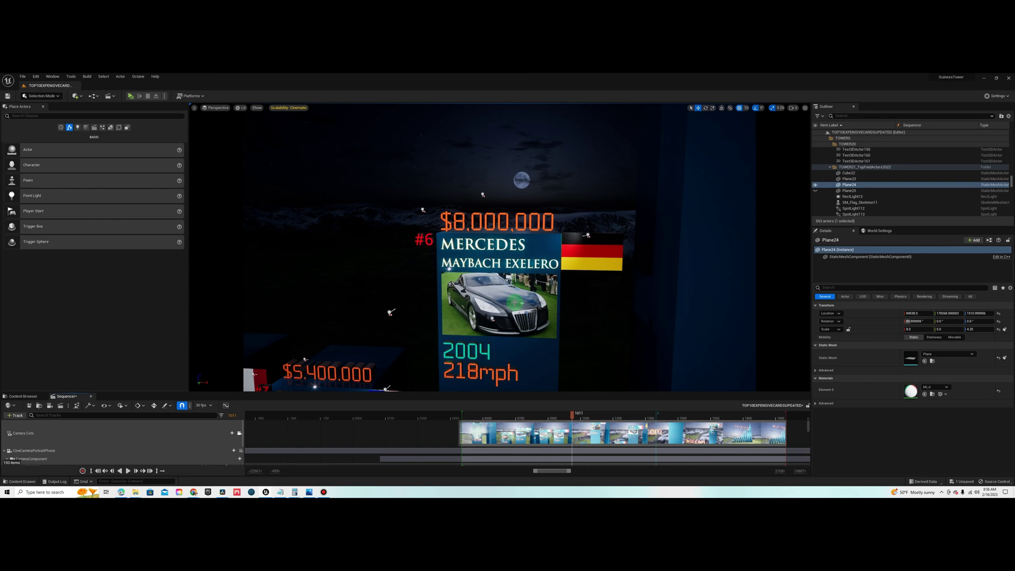
key("space")
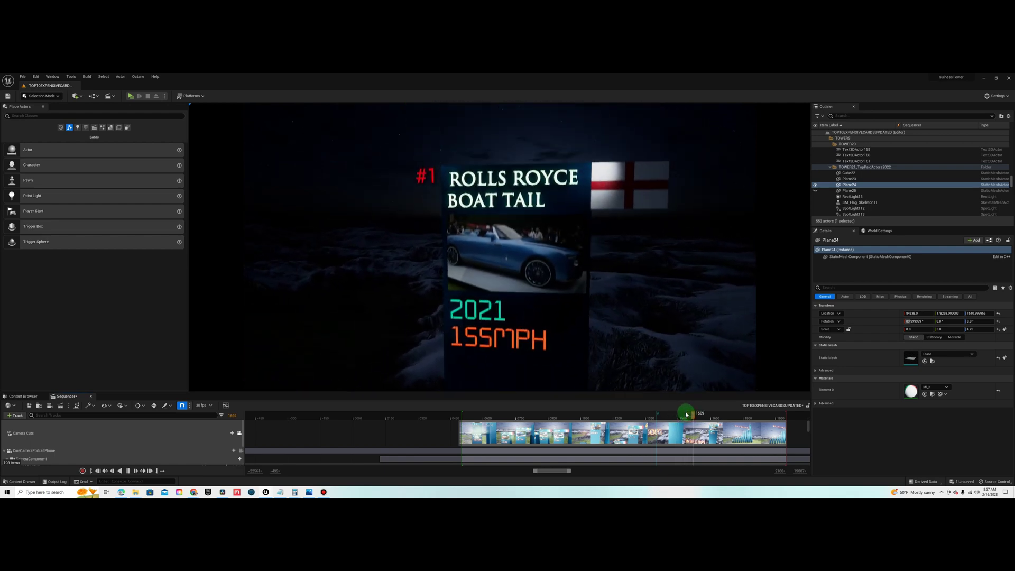
Scrub to the closing DataLyticsOnline.com shot, select its text, then switch to the DaVinci Resolve edit
left_click_drag(686, 413, 750, 415)
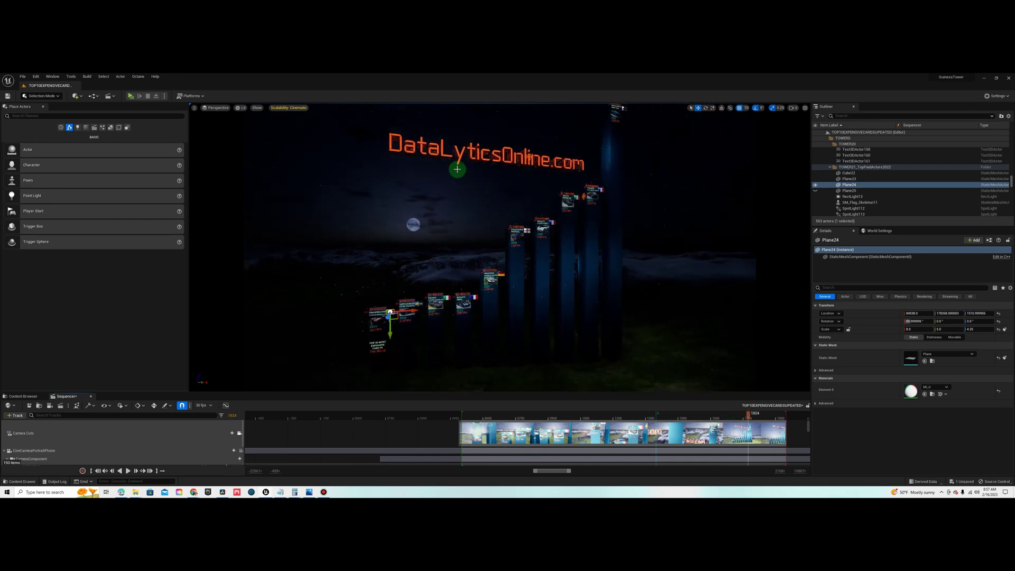
left_click(443, 154)
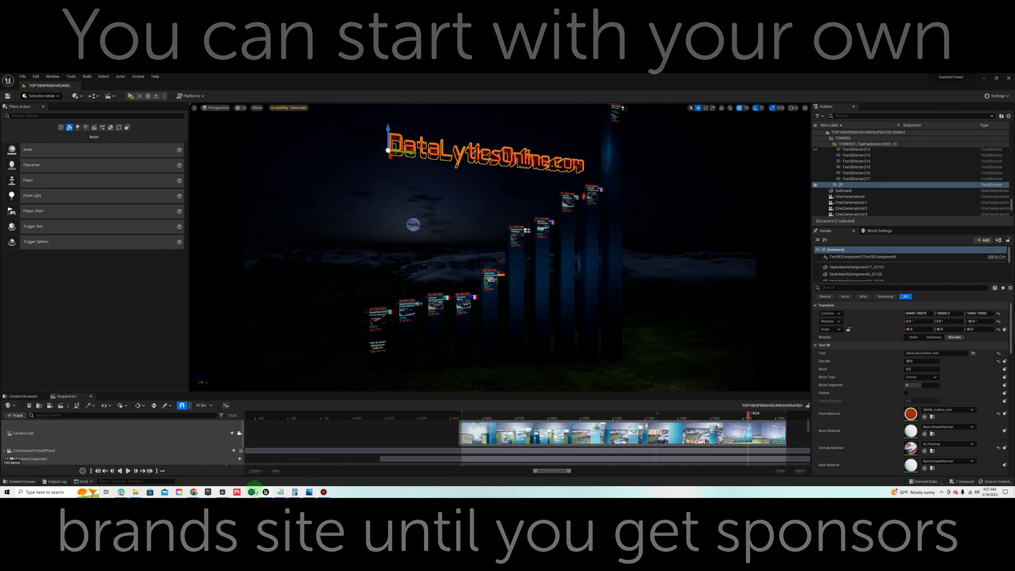
left_click(982, 78)
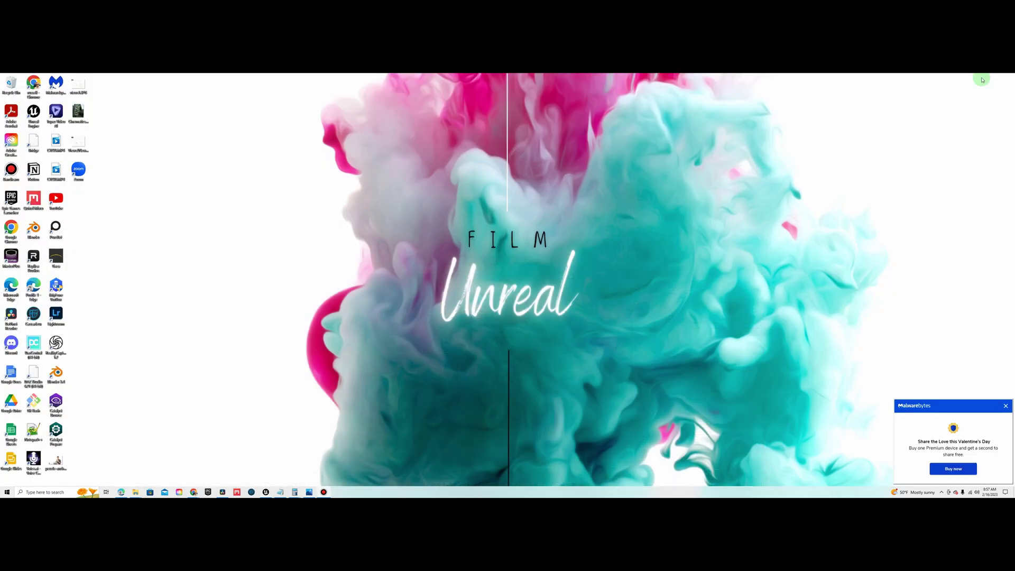
key("alt+Tab")
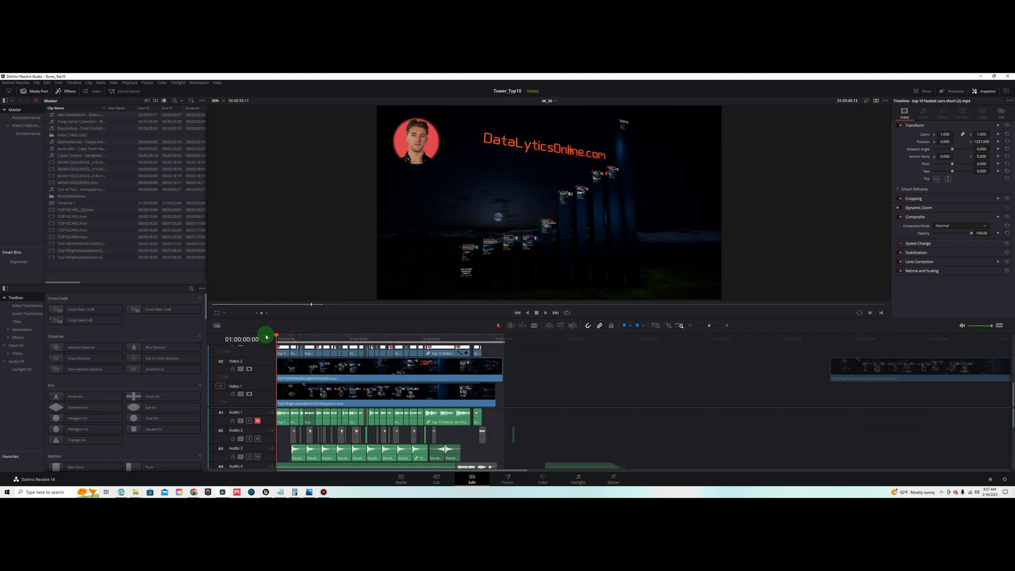
Jump the Tower_Top10 timeline to its beginning for full playback
key("Home")
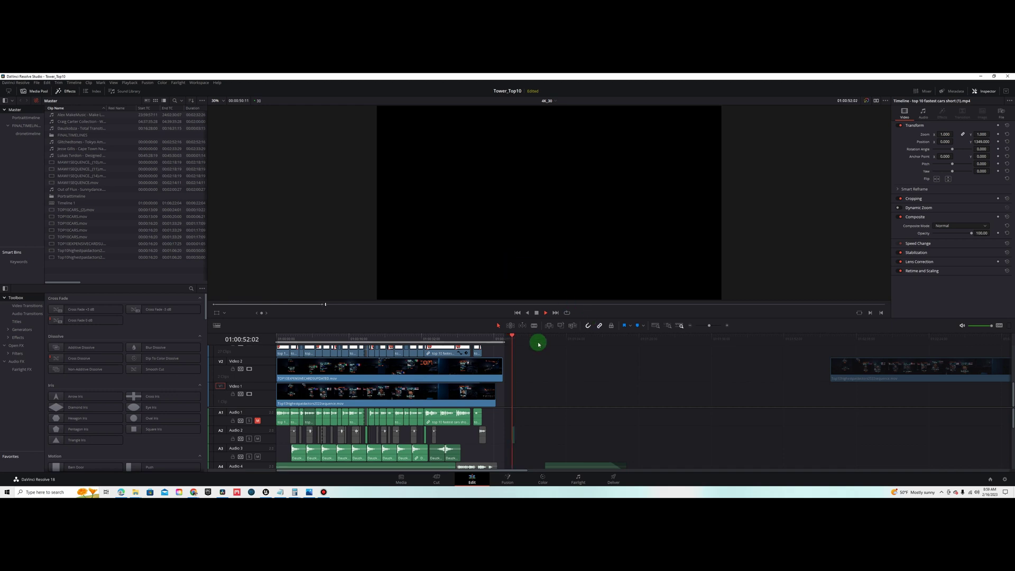
Reset the playhead to the timeline start and select the top video clip
left_click(514, 338)
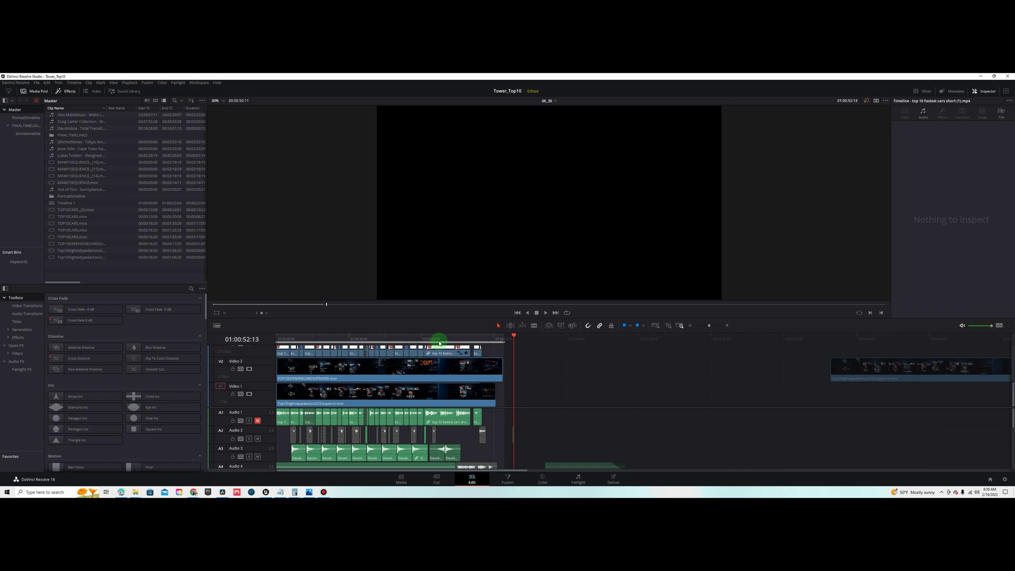
left_click(273, 338)
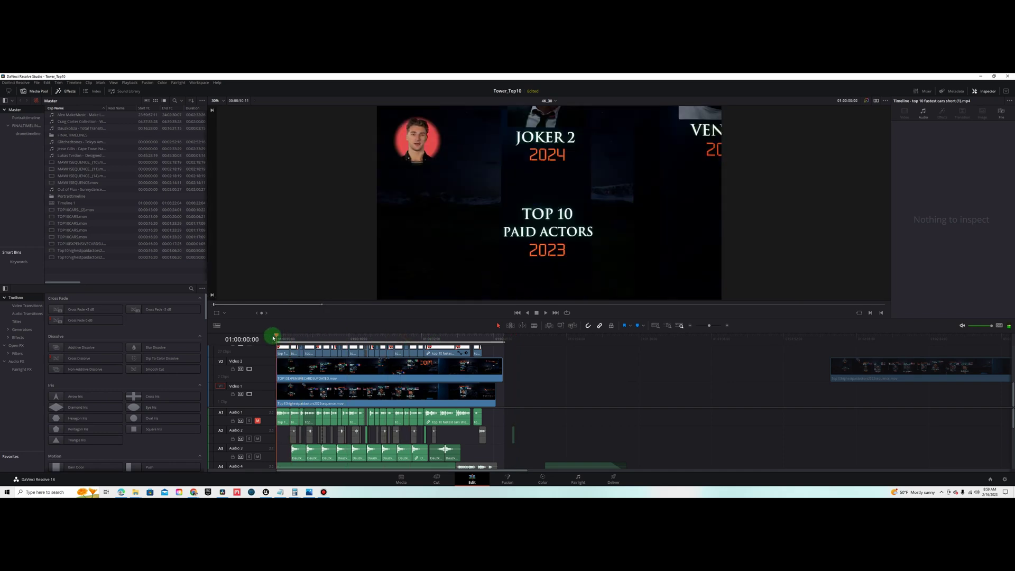
left_click(273, 338)
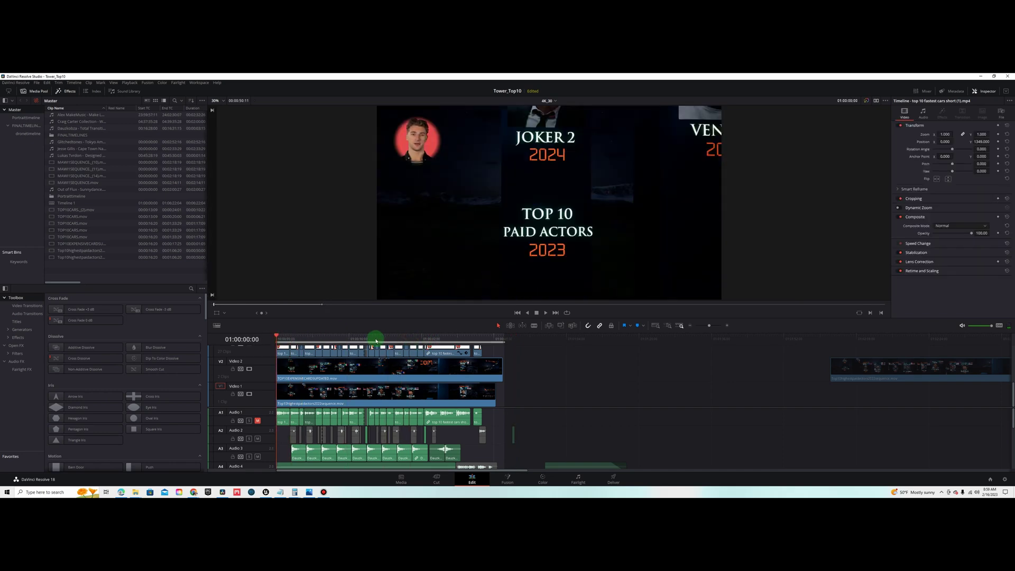